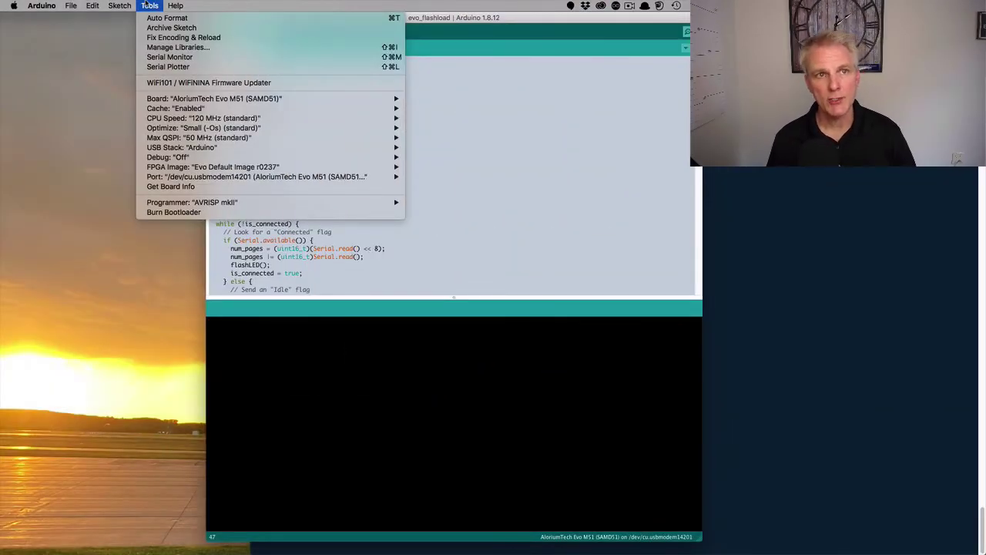
Search the Boards Manager for "alorium", select the Alorium Technology SAMD boards package to check its installation, and close the manager.
mouse_move(173, 102)
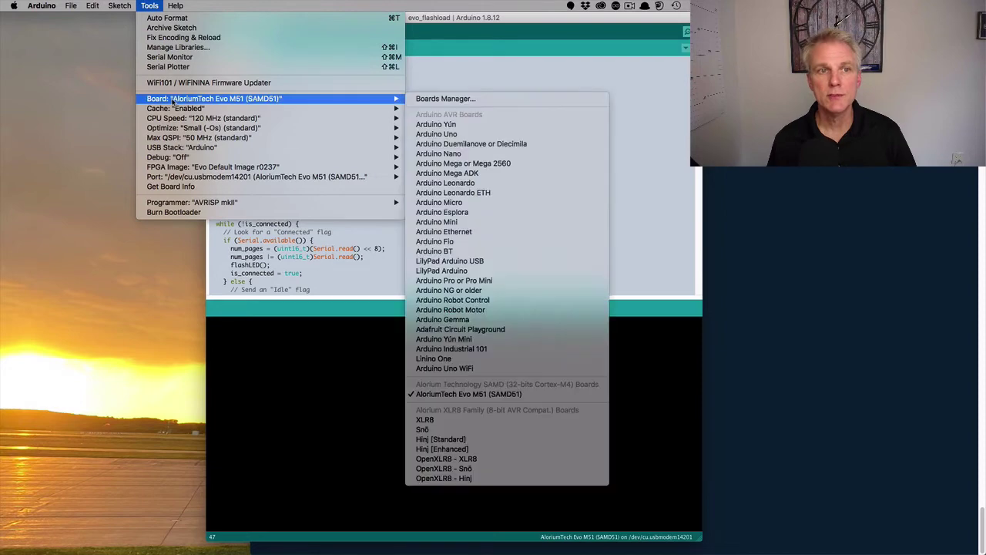
click(560, 100)
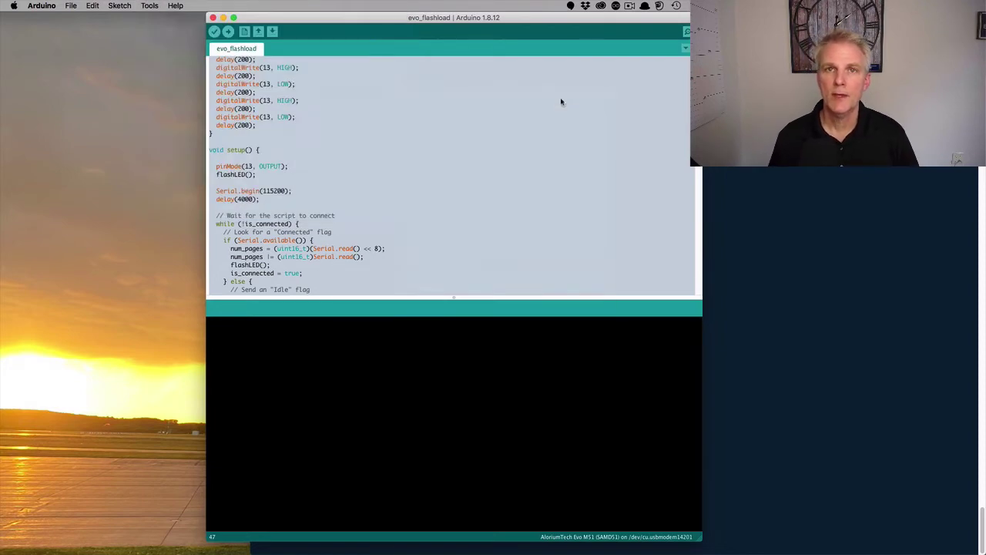
drag(515, 163, 510, 40)
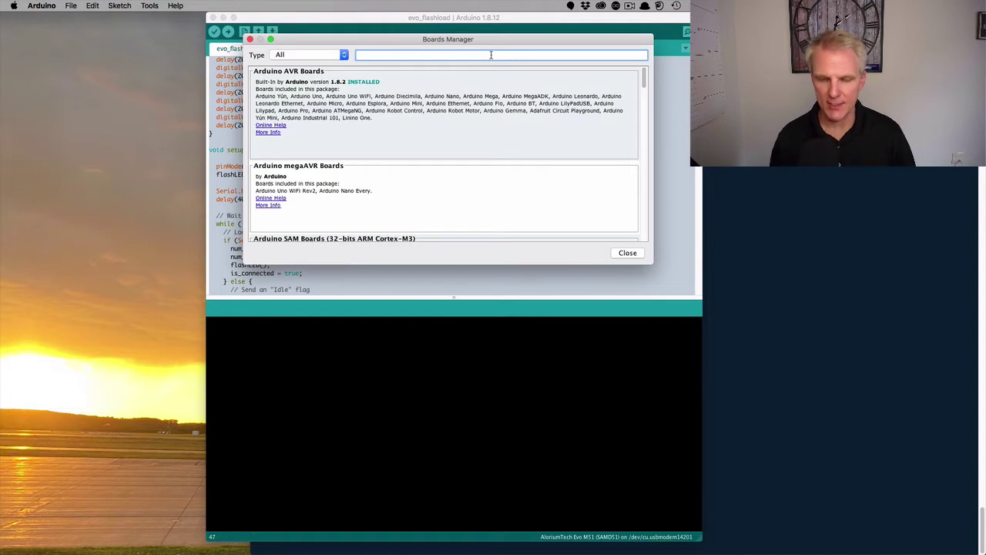
text(alorium)
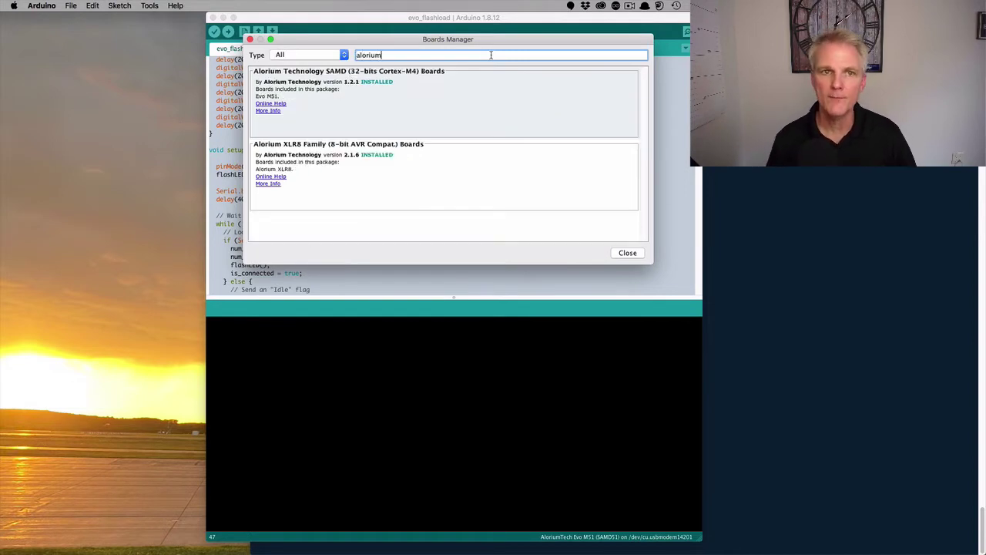
click(457, 104)
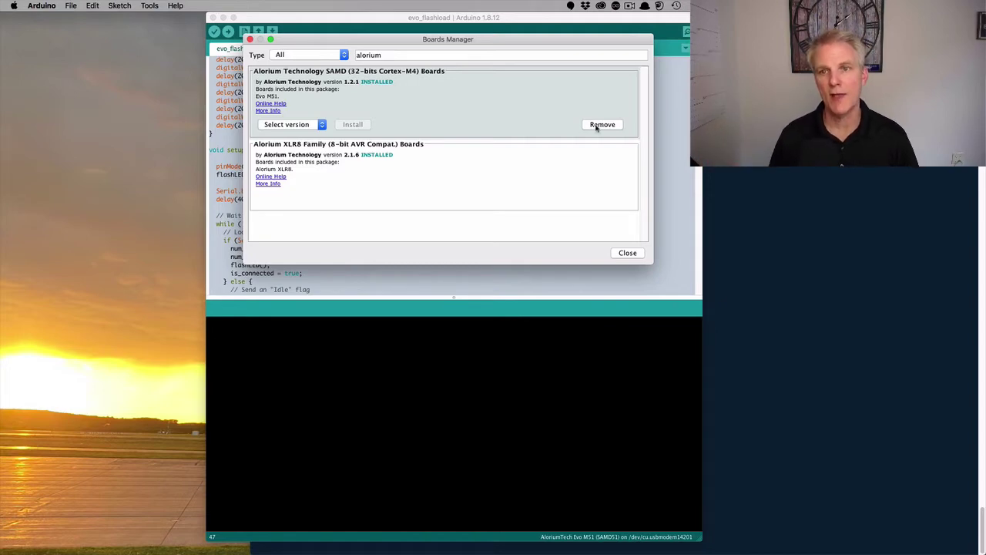
click(626, 253)
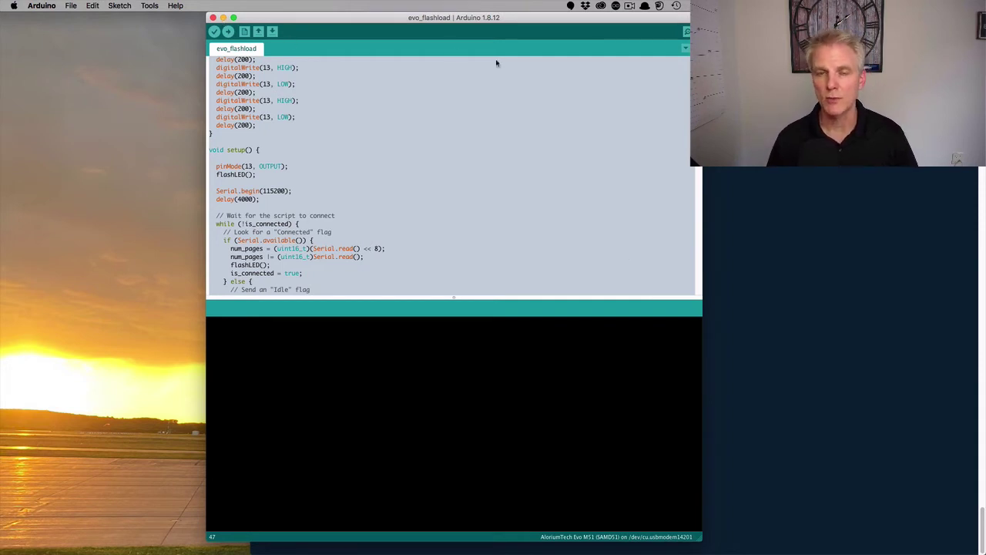
Switch to iTerm2 and print the working directory and file listing of the evo_flashload 1.1.0 tool folder.
key(super+Tab)
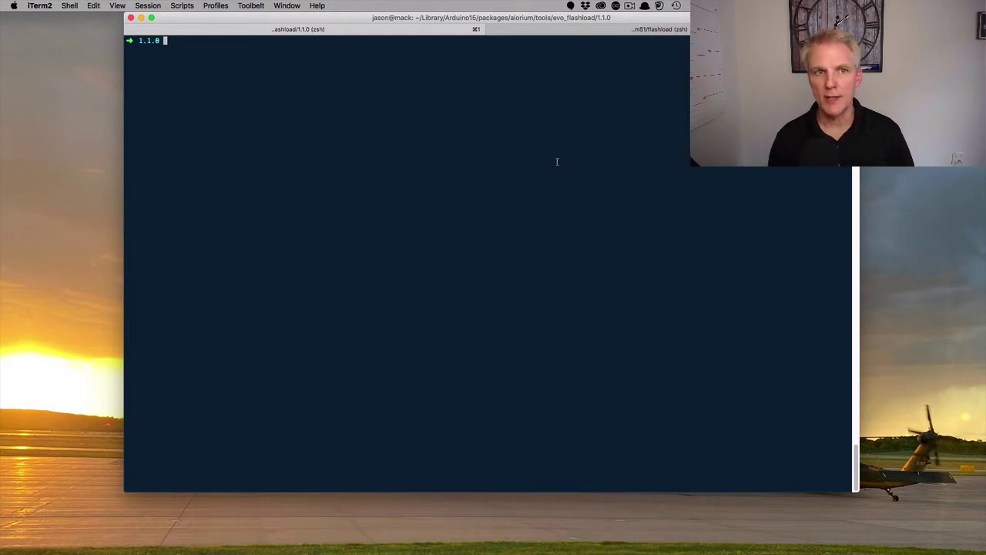
text(pwd)
key(Return)
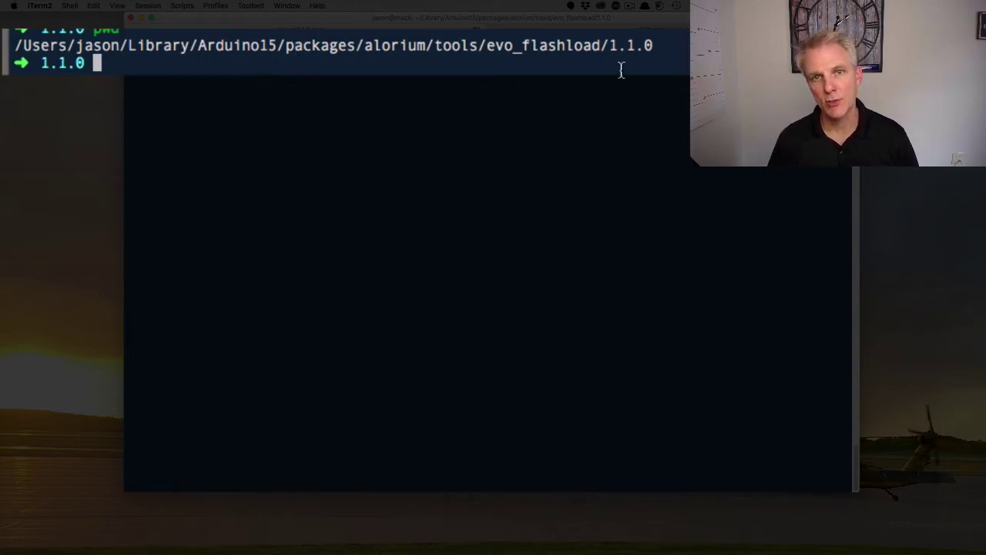
text(l)
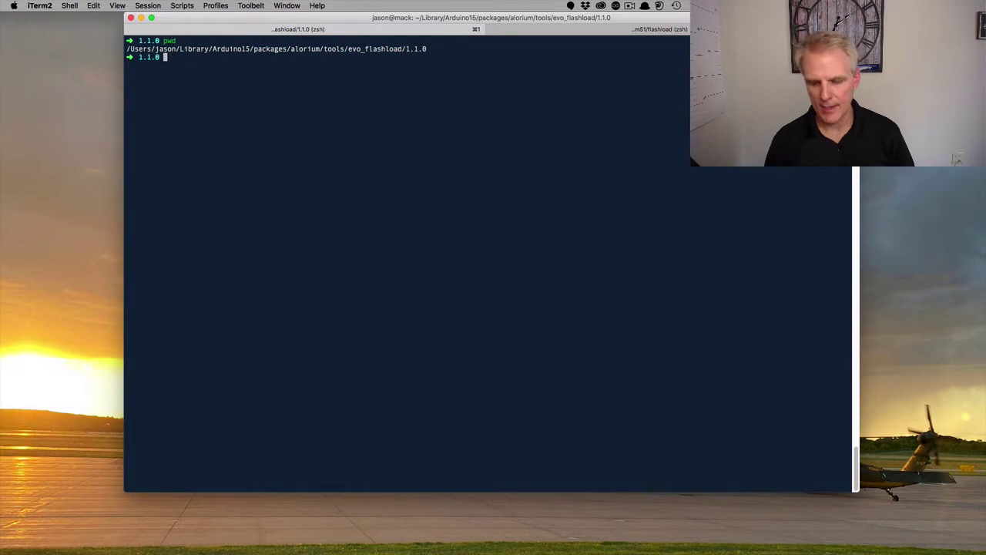
text(l)
key(Return)
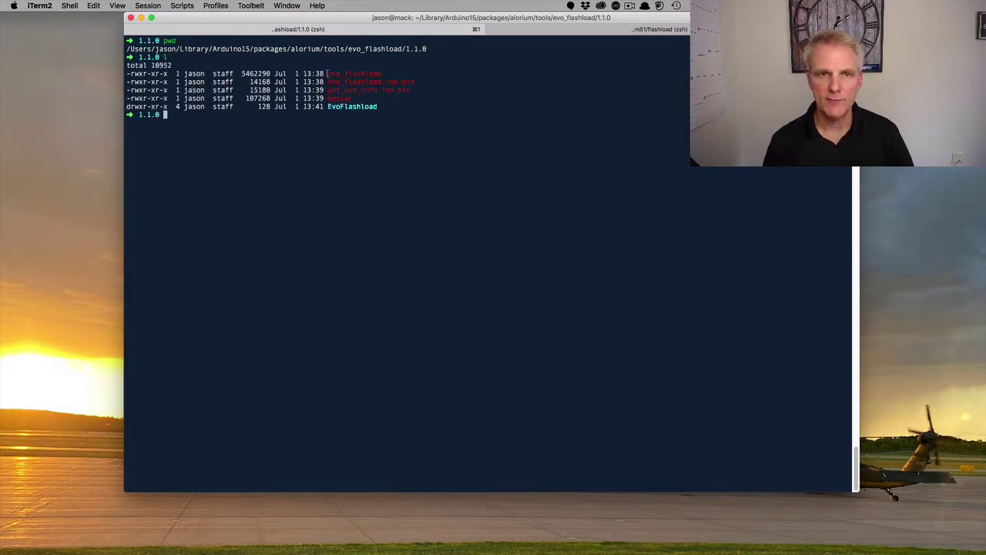
Highlight the evo_flashload, bossac and EvoFlashload entries in the tool folder listing to examine them.
drag(328, 74, 381, 74)
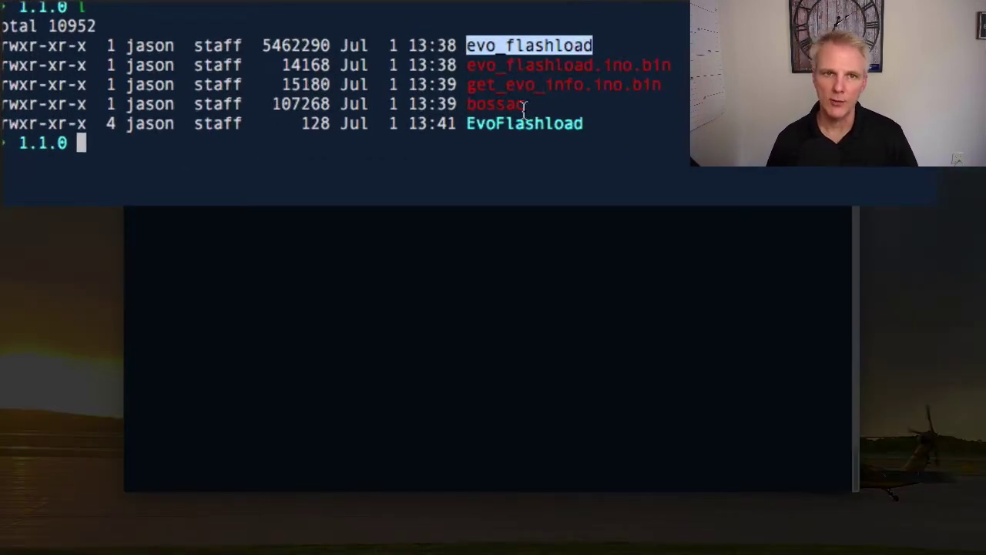
double_click(500, 104)
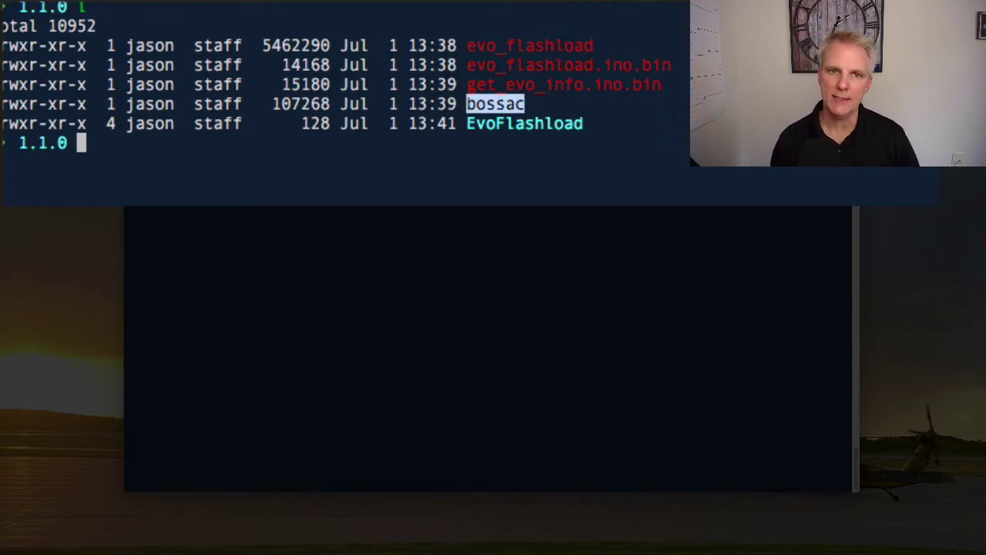
drag(468, 124, 587, 124)
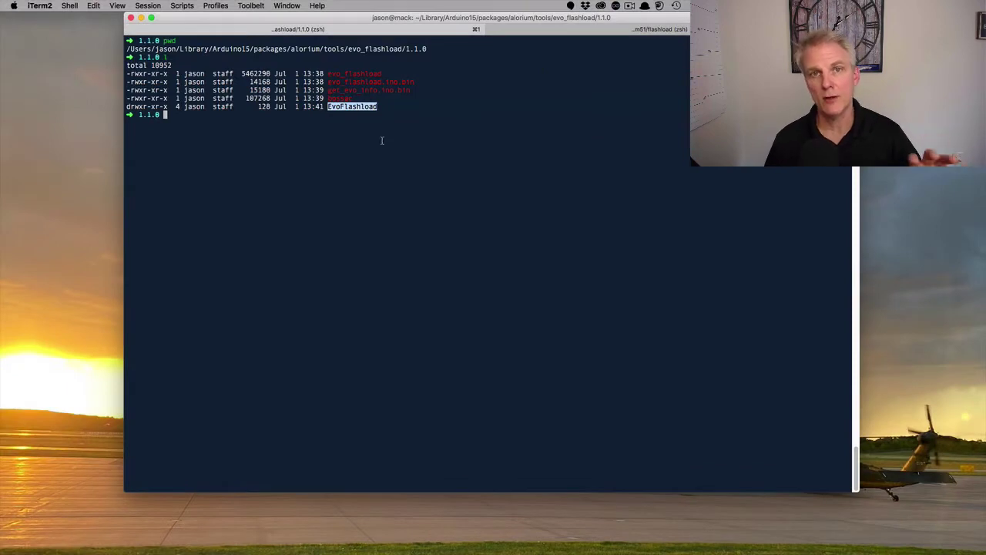
click(384, 141)
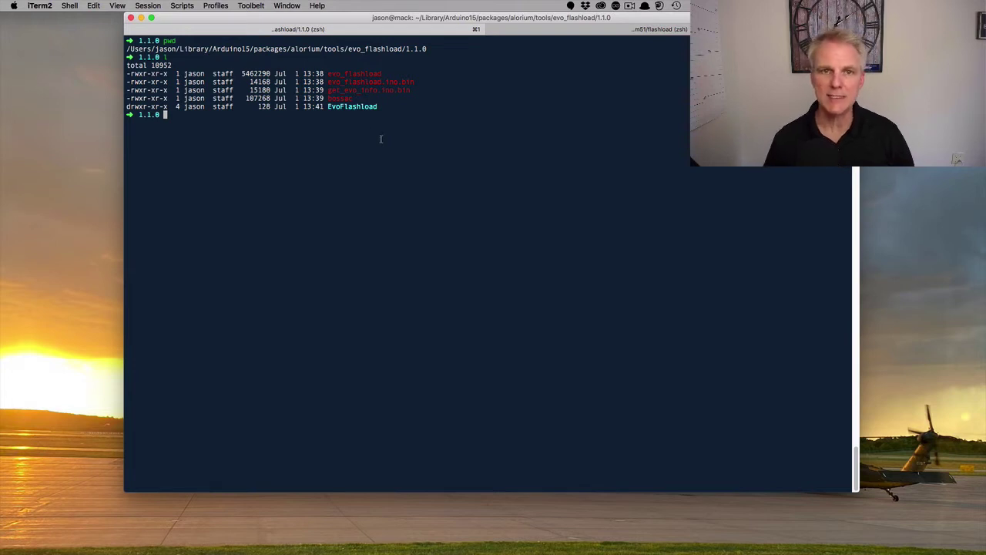
double_click(337, 98)
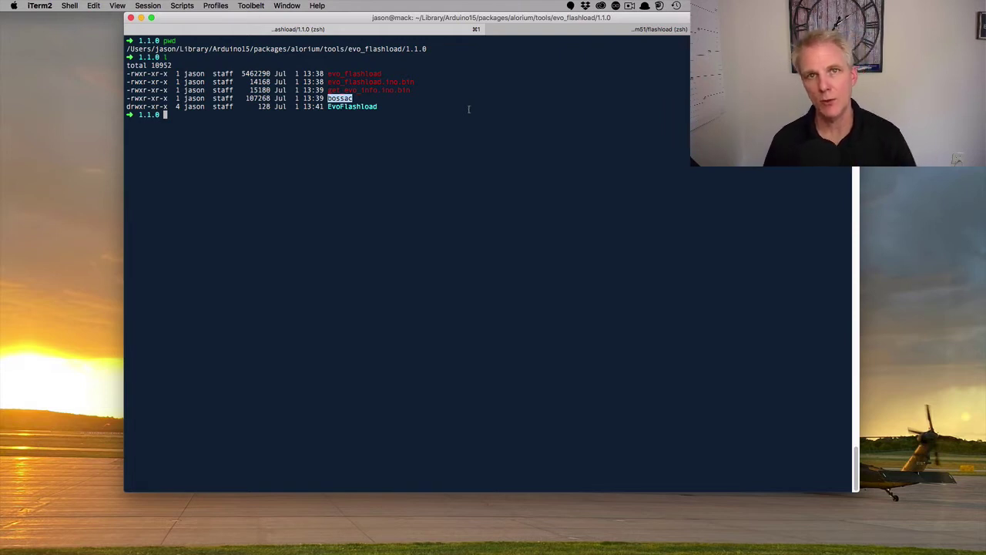
In the evo_m51/flashload terminal session, print the working directory and list its files.
click(653, 30)
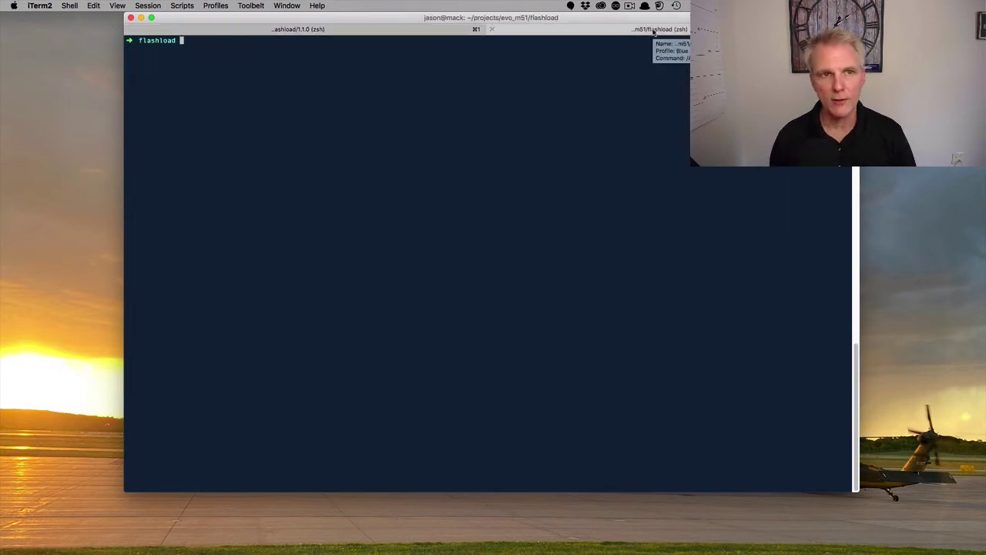
text(pwd)
key(Return)
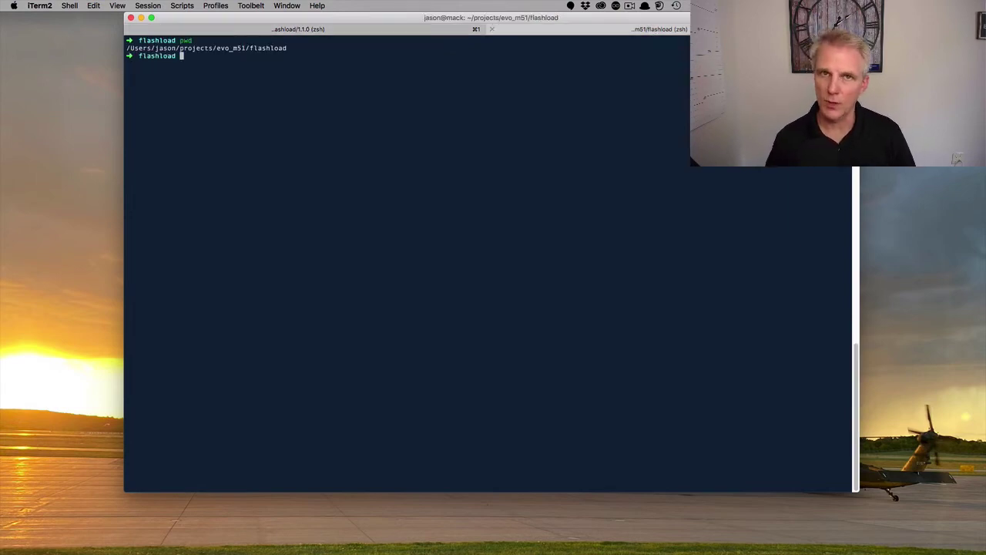
text(l)
key(Return)
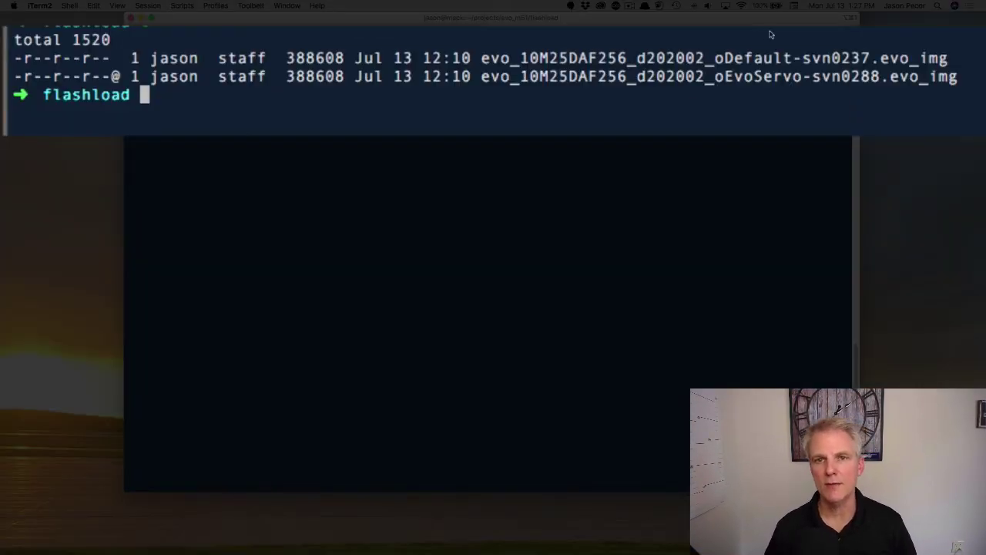
Highlight the oDefault-svn0237 and oEvoServo-svn0288 parts of the two FPGA image file names to compare them.
drag(880, 57, 979, 57)
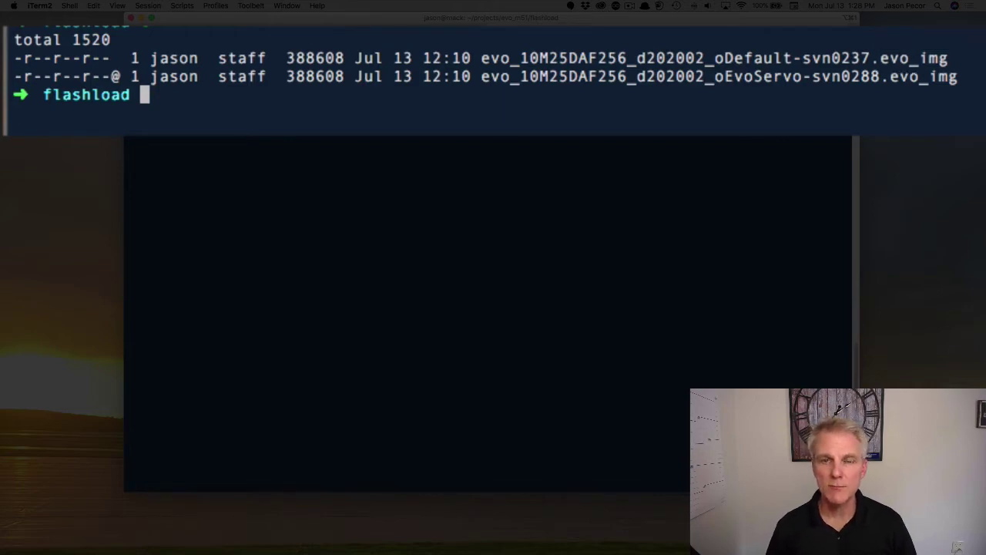
drag(714, 57, 879, 59)
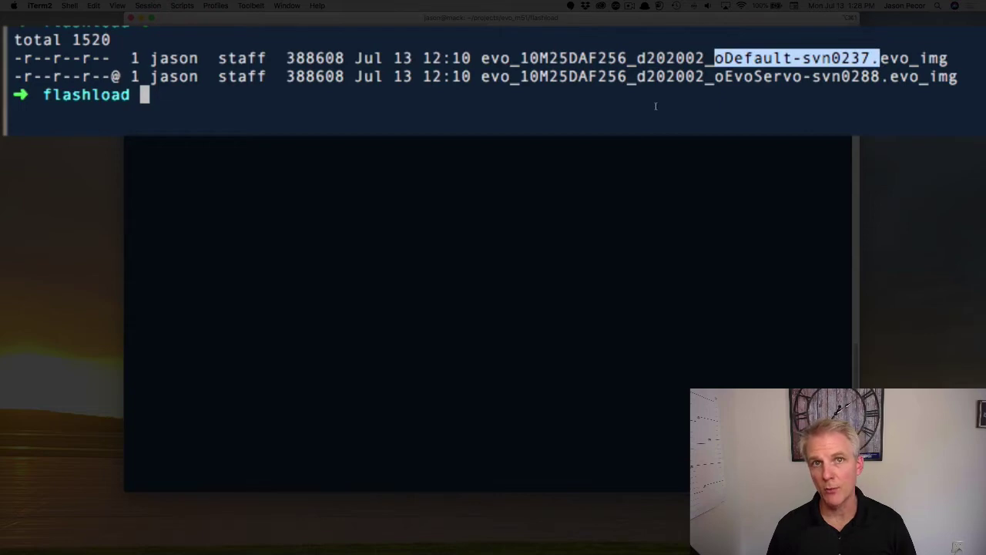
drag(715, 76, 890, 77)
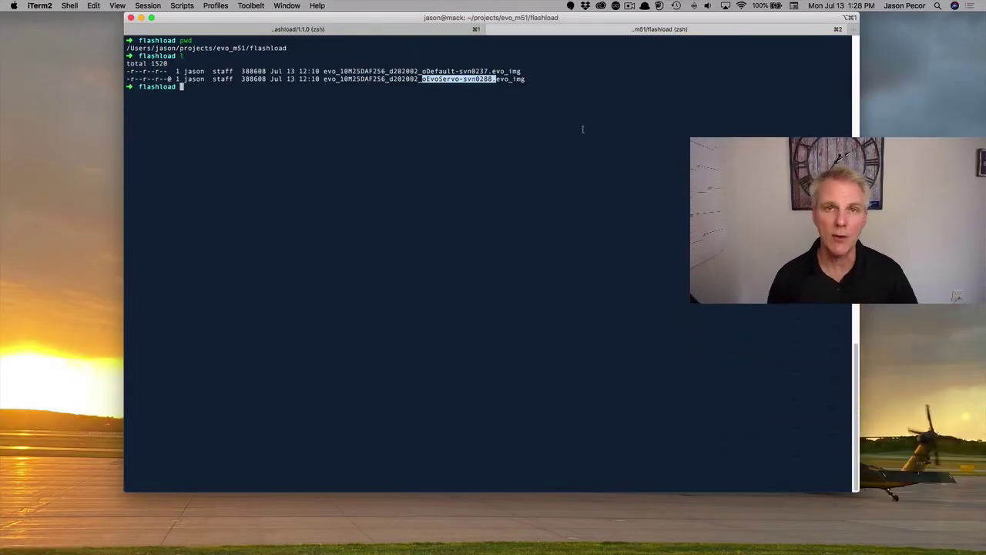
Print the path of the folder holding the FPGA images again and select the whole path.
text(pwd)
key(Return)
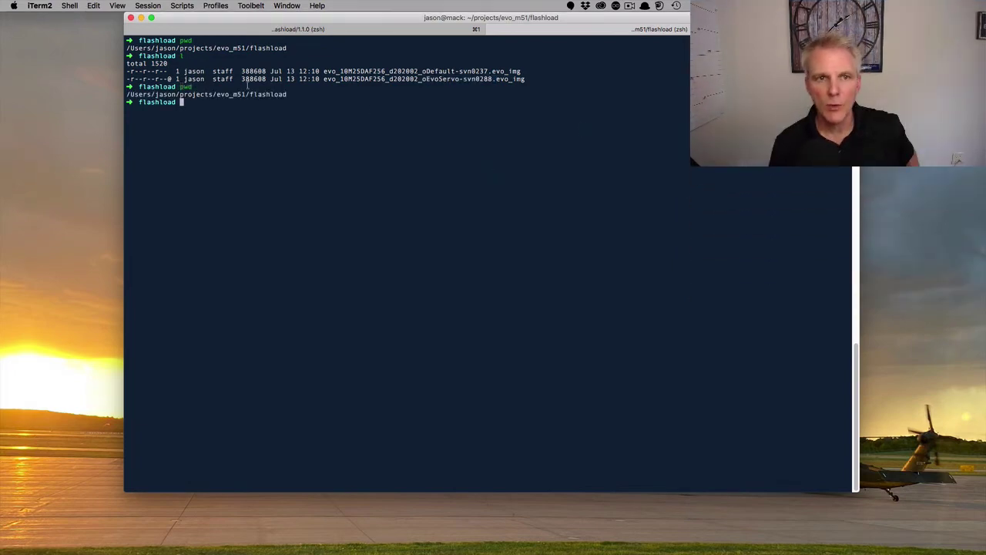
drag(126, 94, 287, 94)
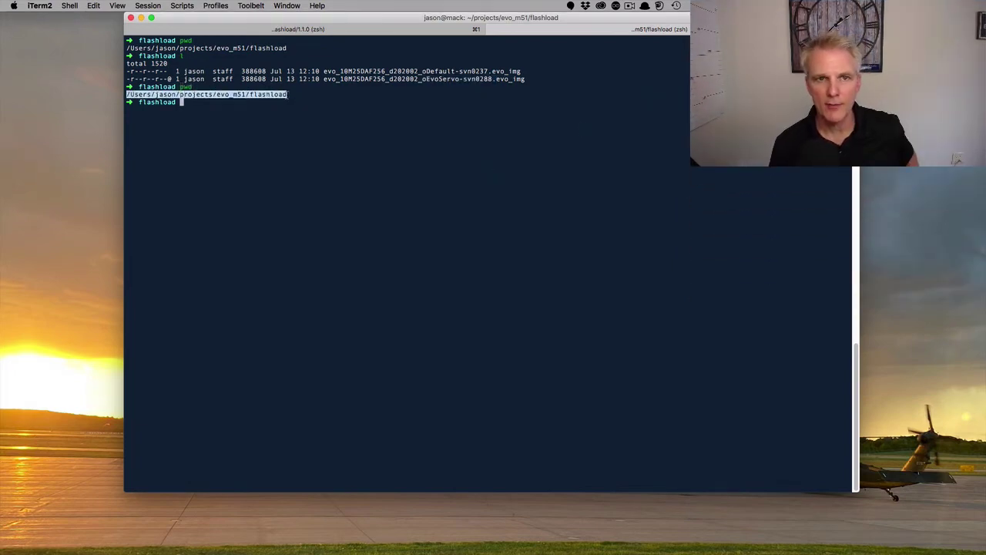
In the 1.1.0 terminal session, run ./evo_flashload -i with evo_10M25DAF256_d202002_oEvoServo-svn0288.evo_img from the projects/evo_m51/flashload folder.
click(279, 31)
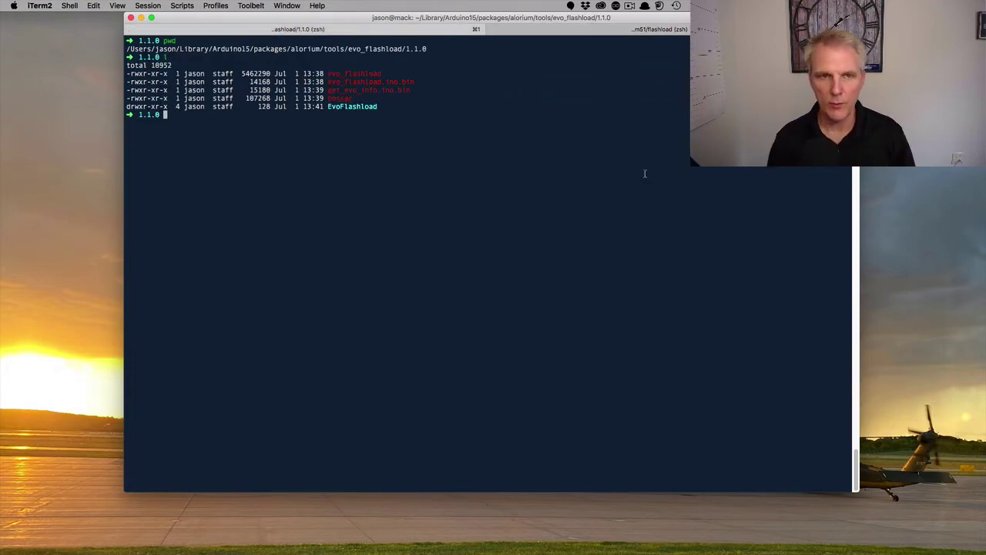
text(./ev)
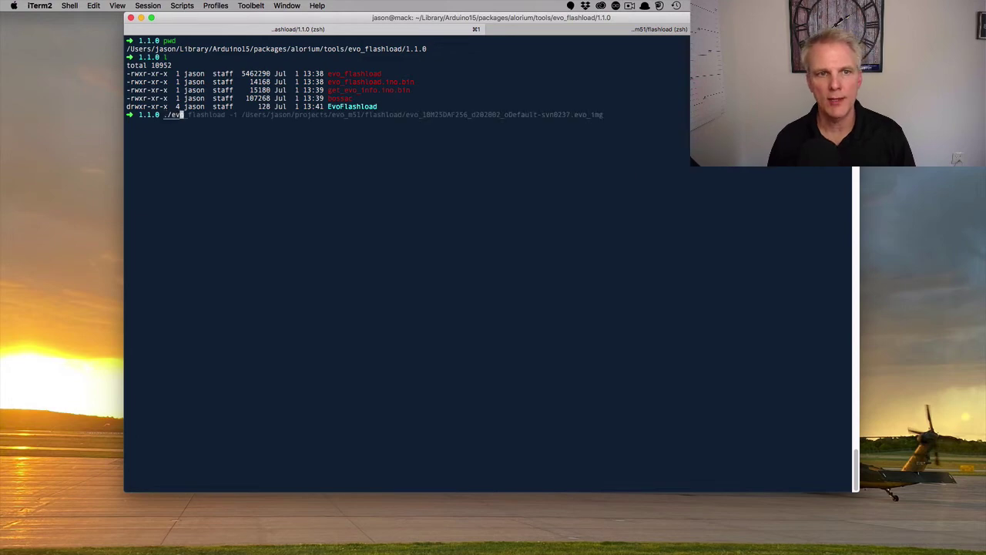
key(Right)
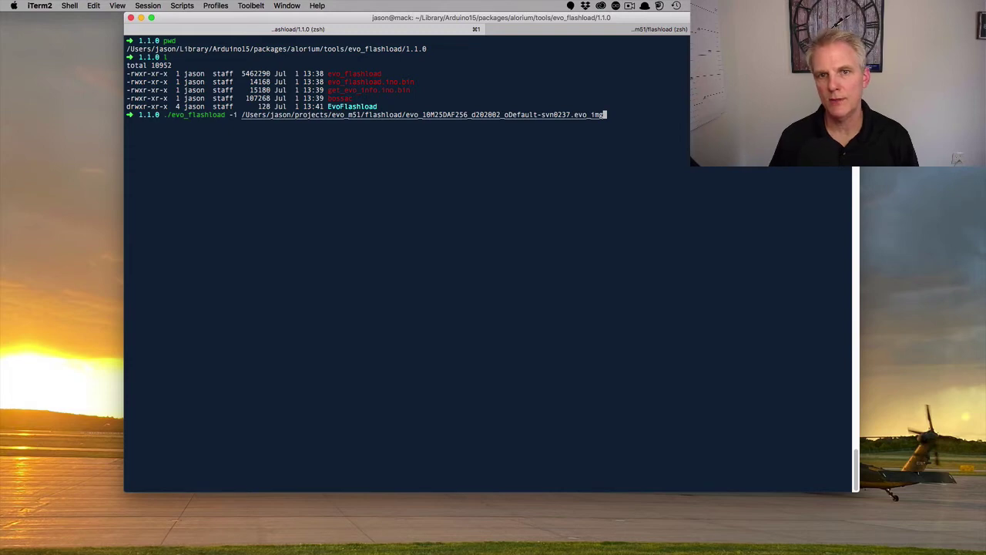
key(BackSpace)
key(BackSpace)
key(BackSpace)
key(BackSpace)
key(BackSpace)
key(BackSpace)
key(BackSpace)
key(BackSpace)
key(BackSpace)
key(BackSpace)
key(BackSpace)
key(BackSpace)
key(BackSpace)
key(BackSpace)
key(BackSpace)
key(BackSpace)
key(BackSpace)
key(BackSpace)
key(BackSpace)
key(BackSpace)
key(BackSpace)
key(BackSpace)
key(BackSpace)
key(Tab)
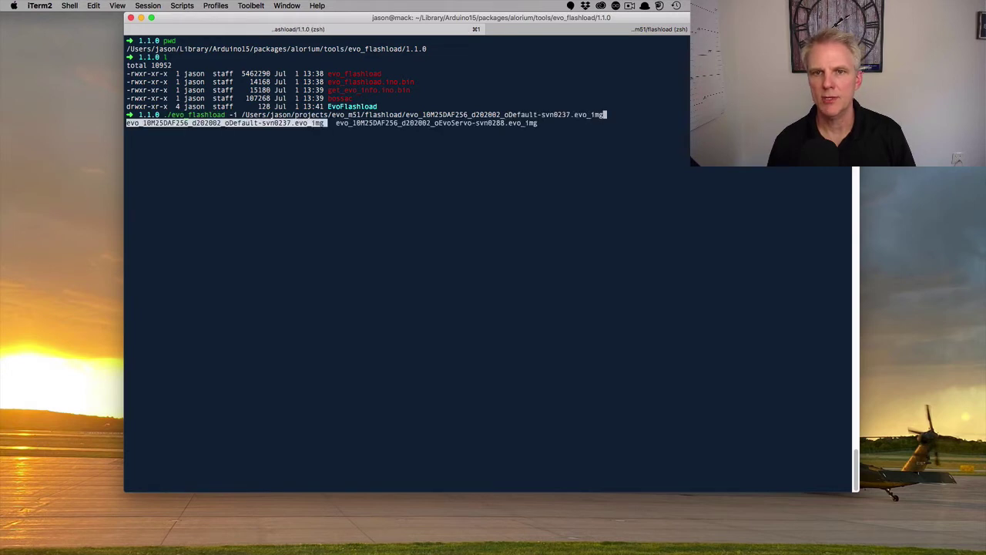
key(BackSpace)
key(BackSpace)
key(BackSpace)
key(BackSpace)
key(BackSpace)
key(BackSpace)
key(BackSpace)
key(BackSpace)
key(BackSpace)
key(BackSpace)
key(BackSpace)
key(BackSpace)
key(BackSpace)
key(BackSpace)
key(BackSpace)
key(BackSpace)
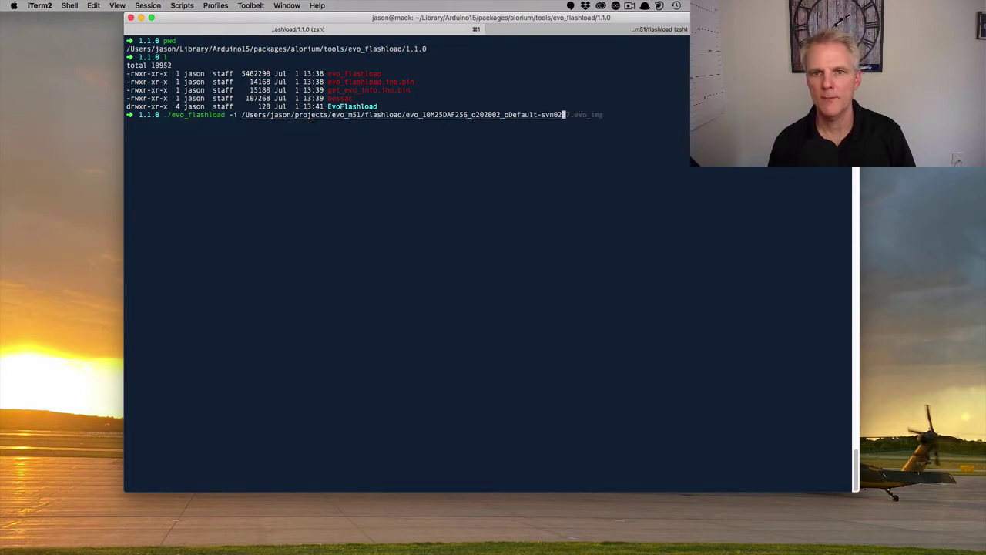
key(BackSpace)
key(BackSpace)
key(BackSpace)
key(BackSpace)
key(BackSpace)
key(BackSpace)
key(BackSpace)
text(Ev)
key(Tab)
key(Return)
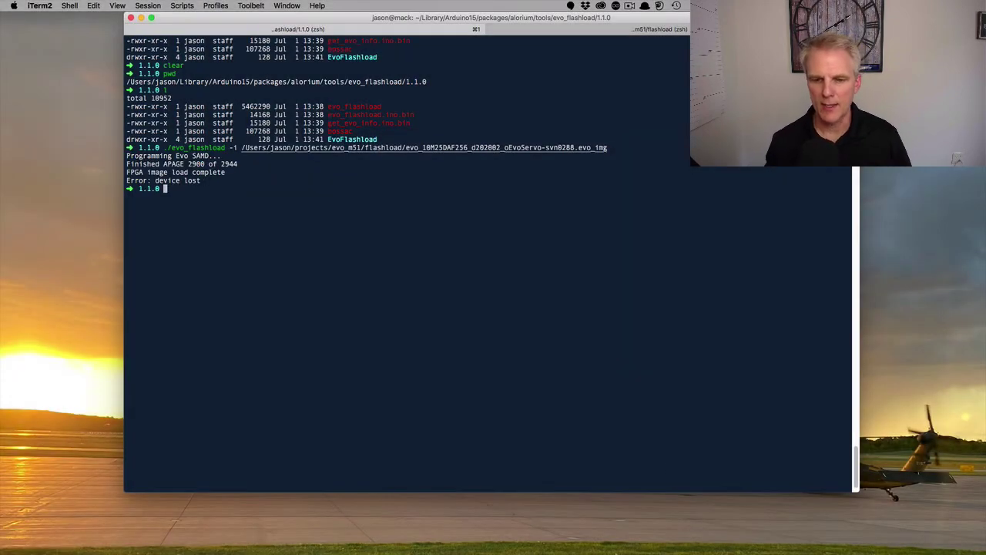
Switch back to the Arduino IDE and shift the evo_flashload sketch window sideways so its whole width is unobstructed.
mouse_move(617, 552)
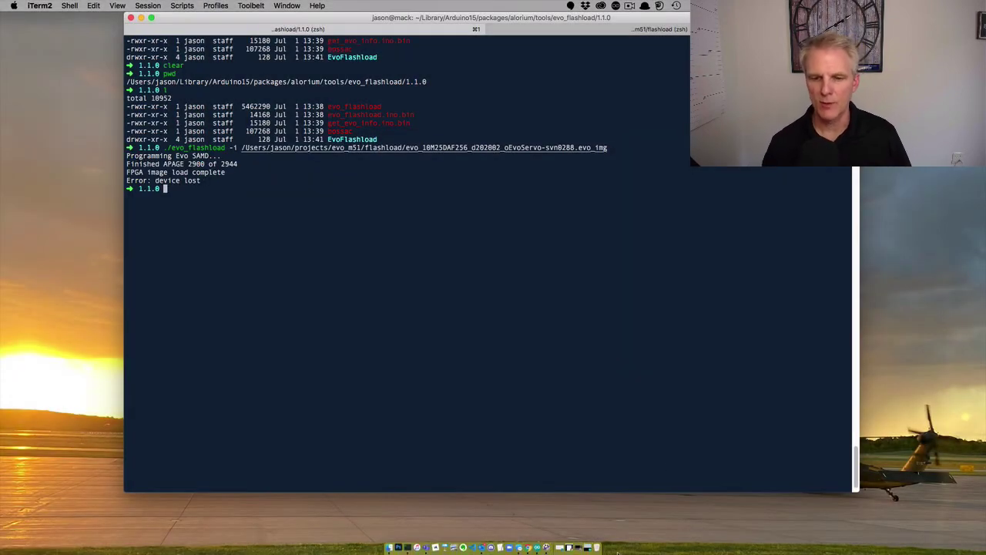
click(587, 548)
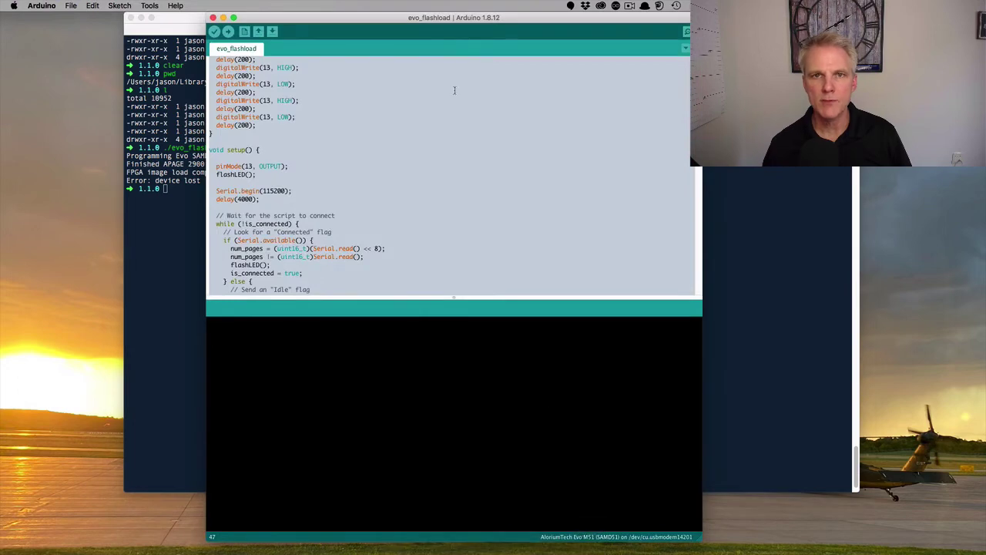
drag(456, 18, 403, 18)
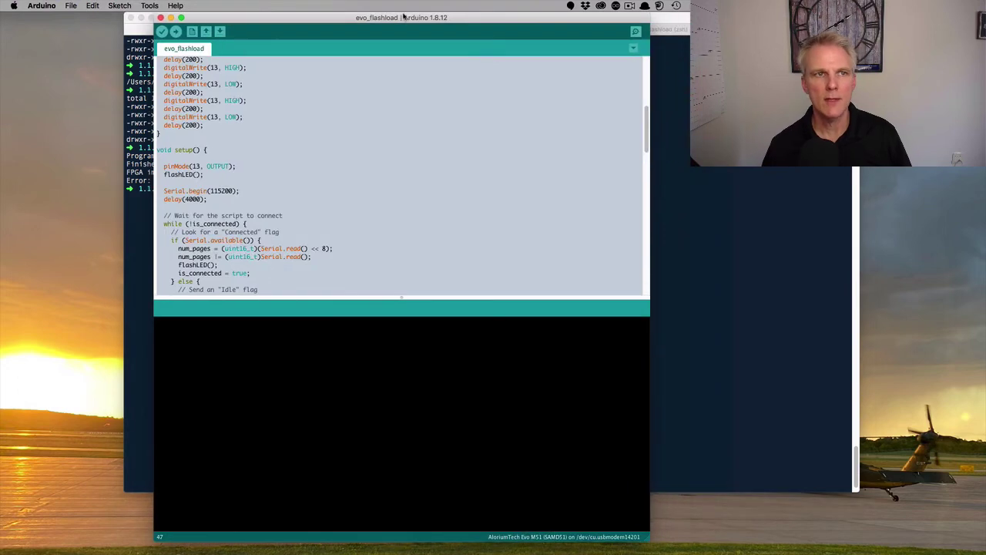
Open the get_evo_info sketch from the Getting Started examples for the AloriumTech Evo M51 and move its window over the evo_flashload sketch.
click(70, 6)
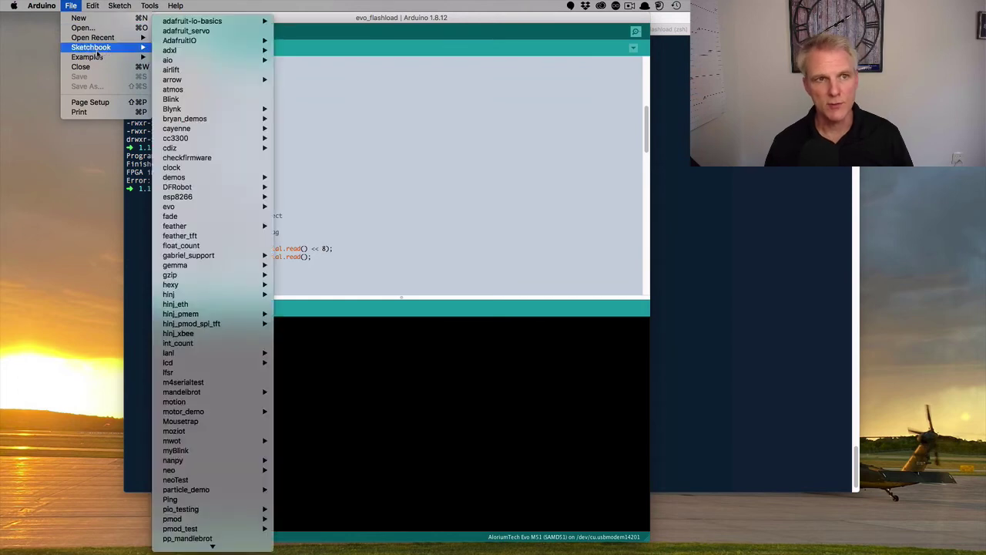
mouse_move(97, 60)
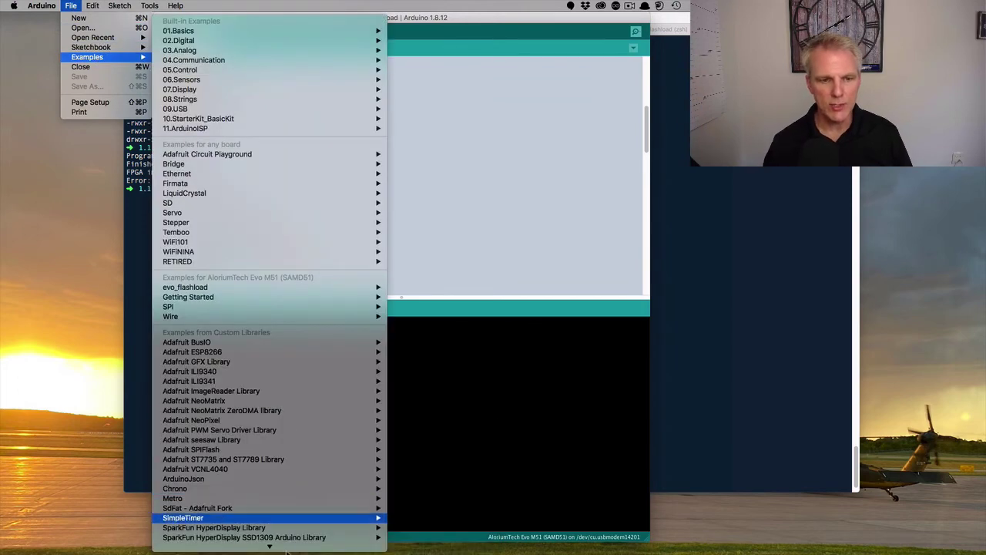
scroll(280, 540, down, 5)
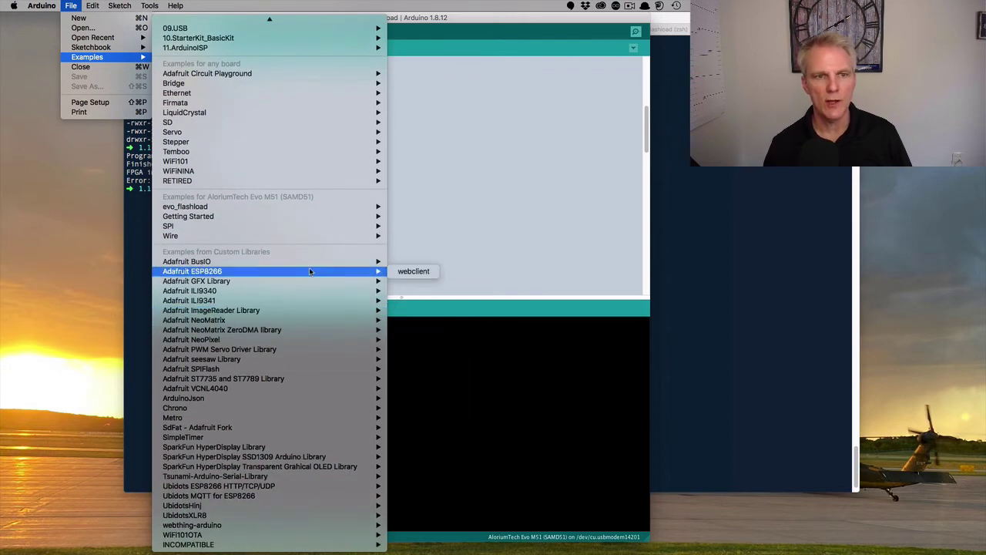
mouse_move(325, 219)
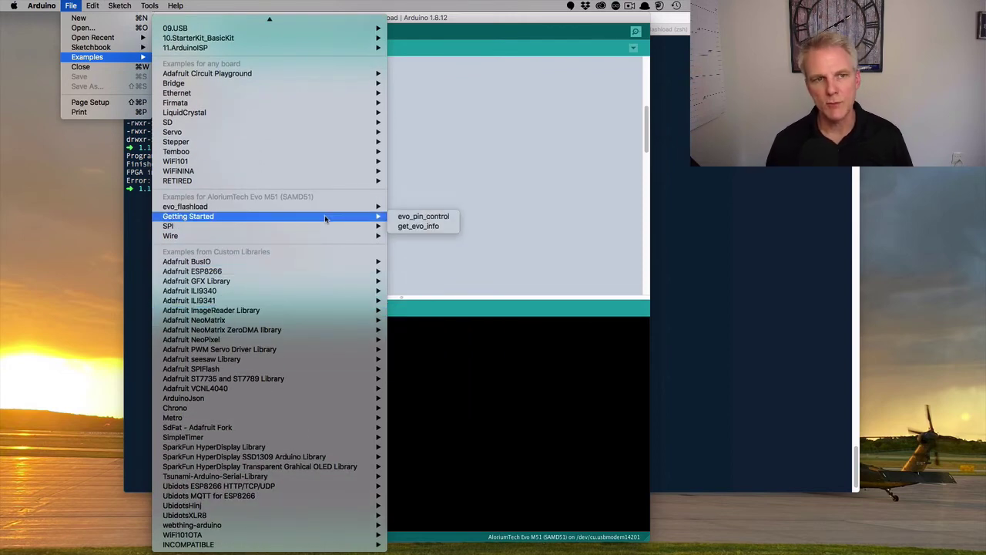
click(427, 228)
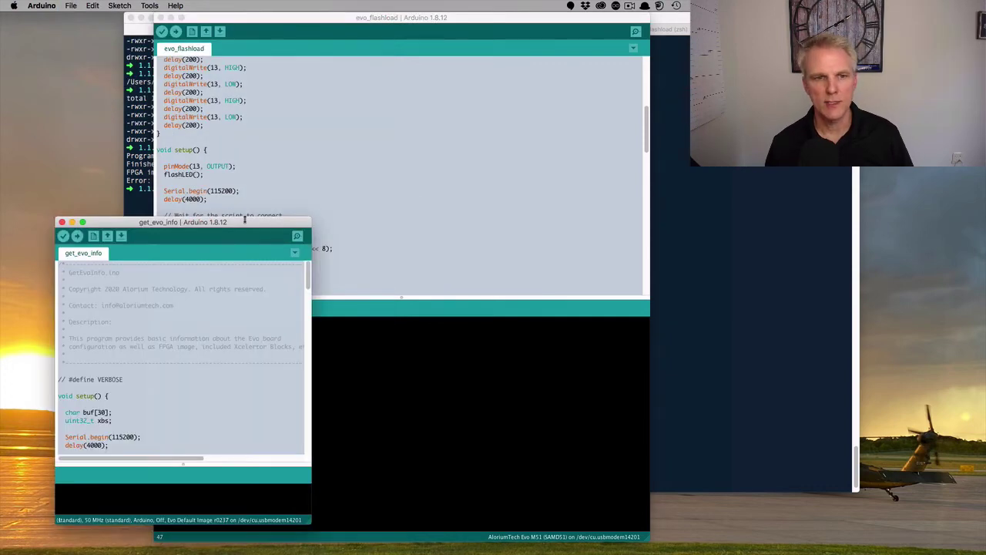
drag(243, 222, 385, 44)
Select AloriumTech Evo M51 (SAMD51) as the board for the get_evo_info sketch.
click(150, 6)
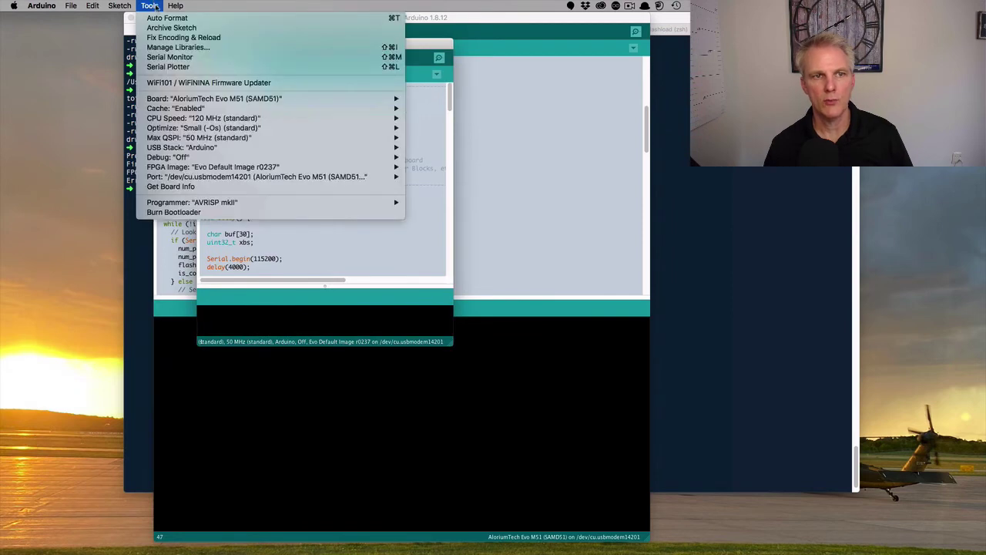
mouse_move(346, 98)
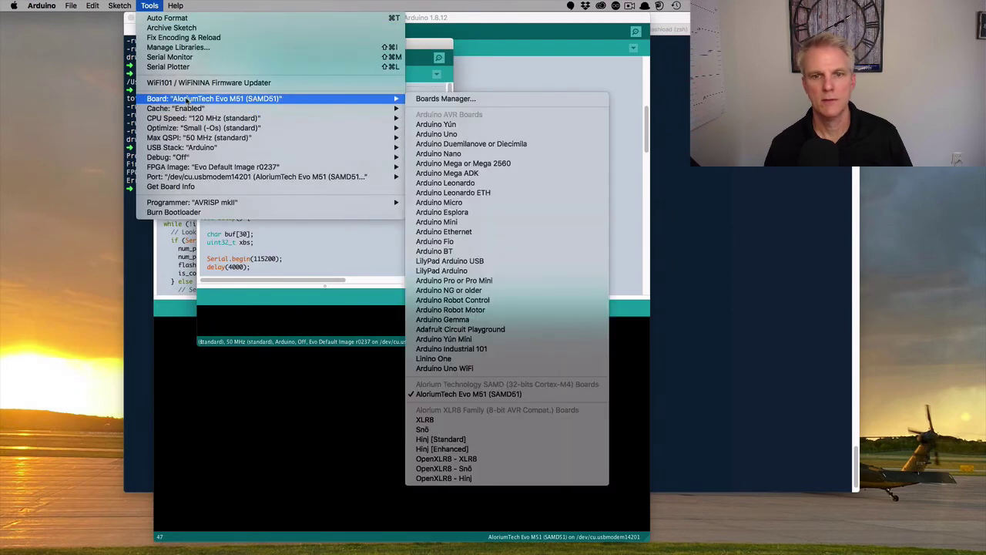
click(538, 395)
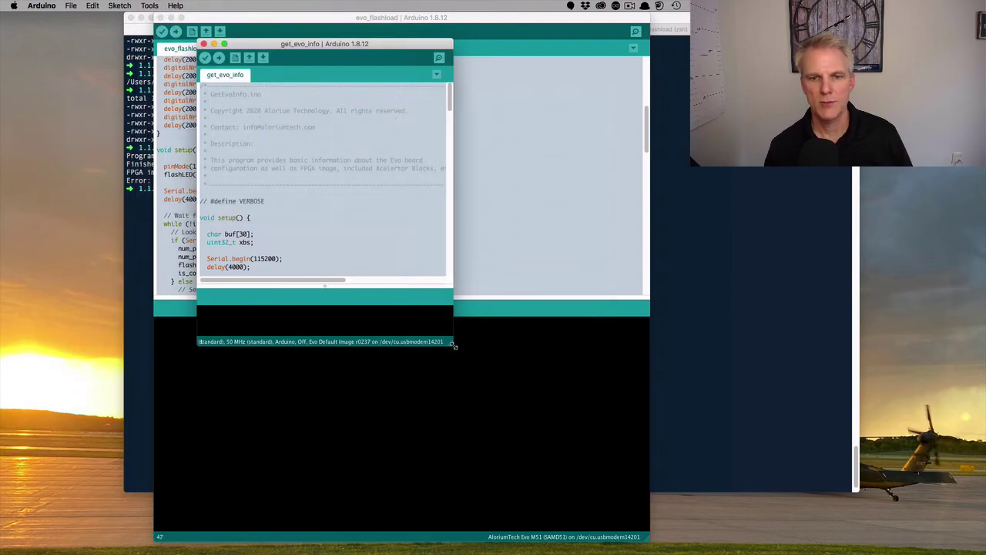
Enlarge the get_evo_info window and its output console, and upload the sketch to the board.
double_click(454, 346)
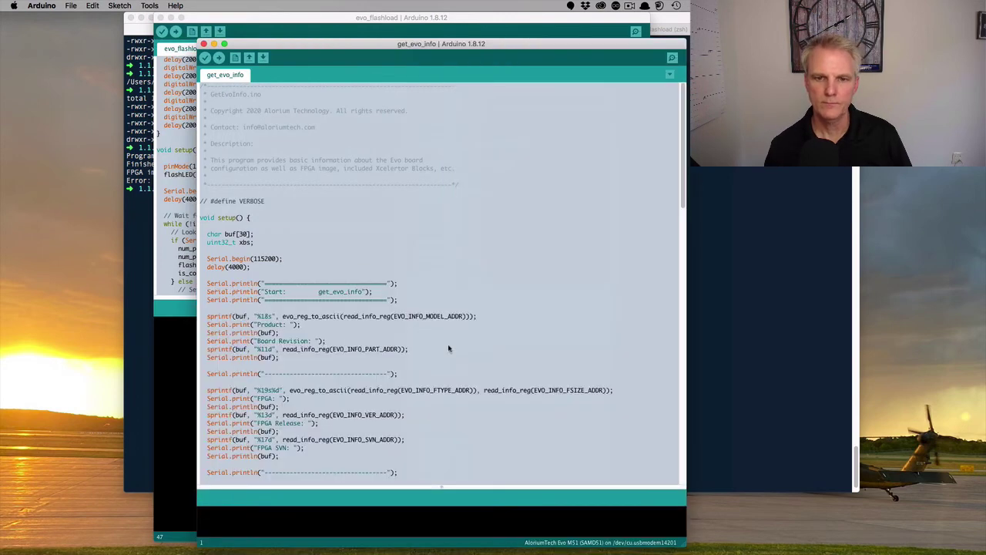
drag(378, 487, 396, 279)
key(super+u)
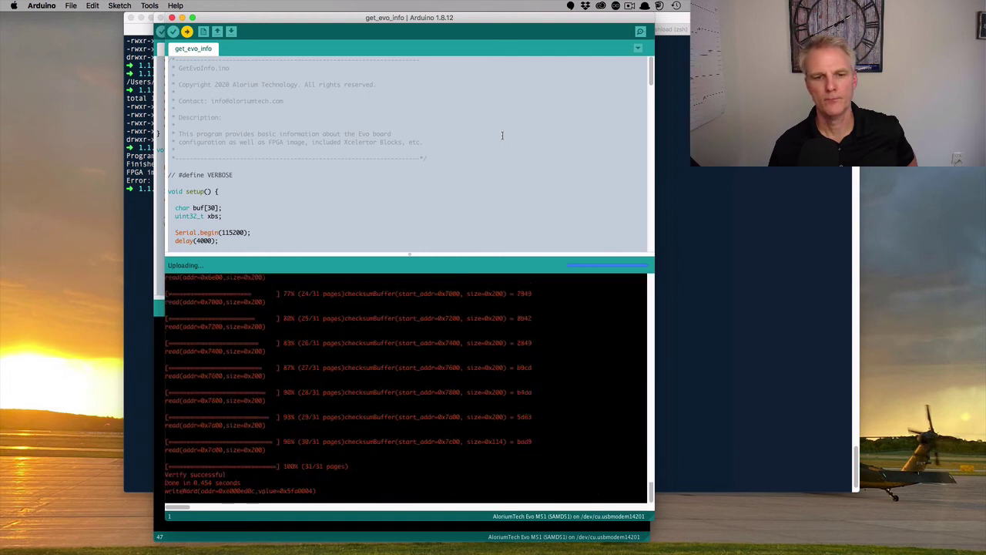
Open the Serial Monitor and highlight the FPGA, FPGA Release and Number of XBs values in the get_evo_info output.
click(640, 33)
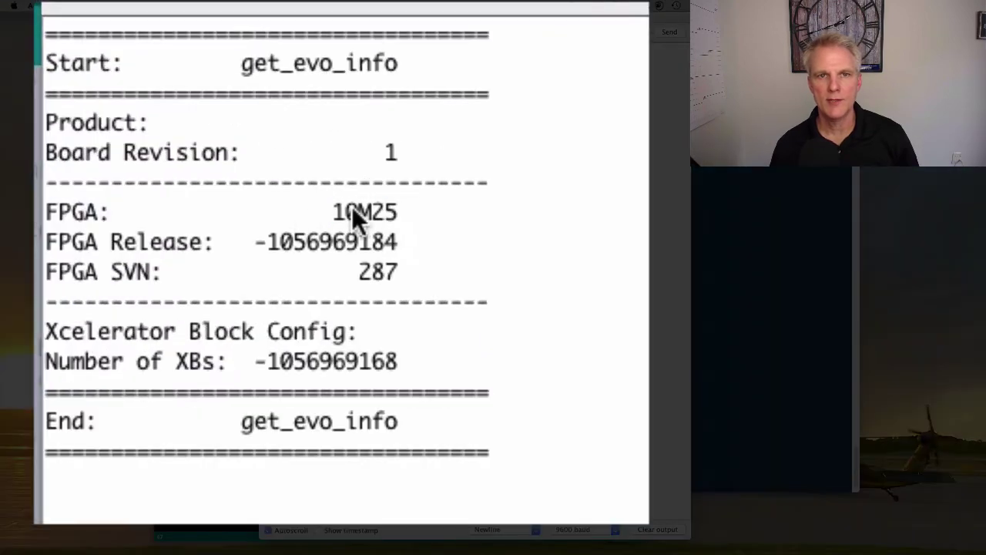
double_click(354, 216)
drag(241, 242, 408, 240)
click(501, 123)
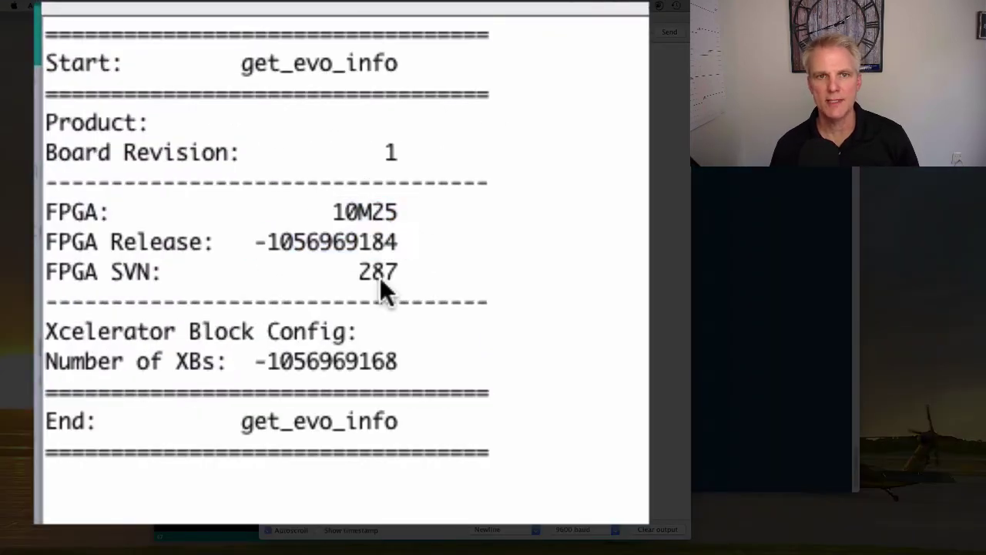
double_click(317, 362)
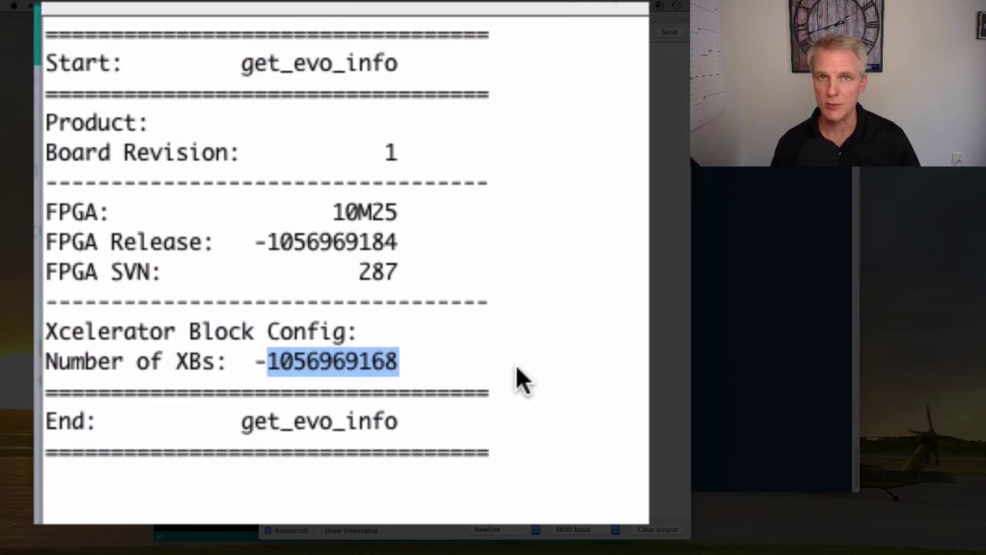
click(519, 369)
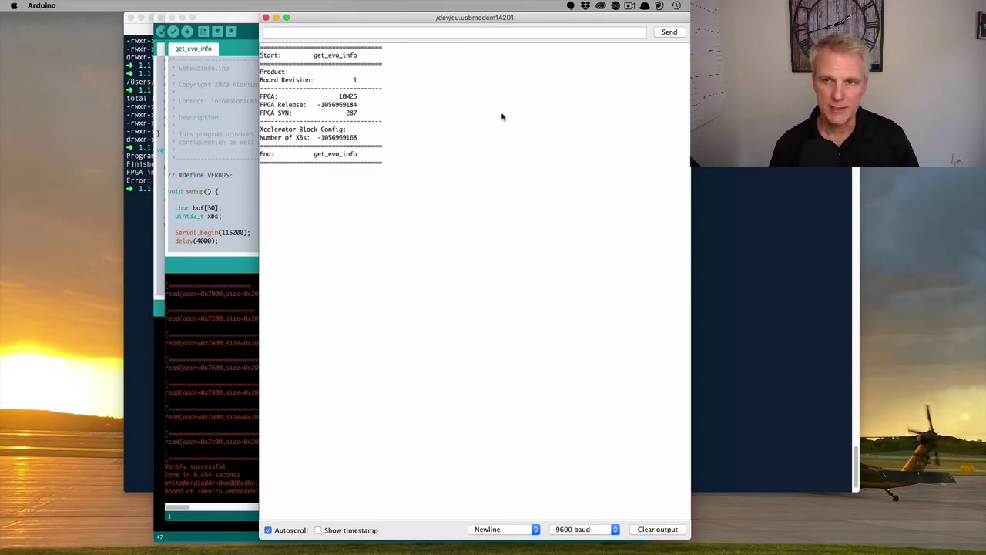
Switch to iTerm2 and rerun the last ./evo_flashload -i command with evo_10M25DAF256_d202002_oDefault-svn0237.evo_img as the image.
click(747, 170)
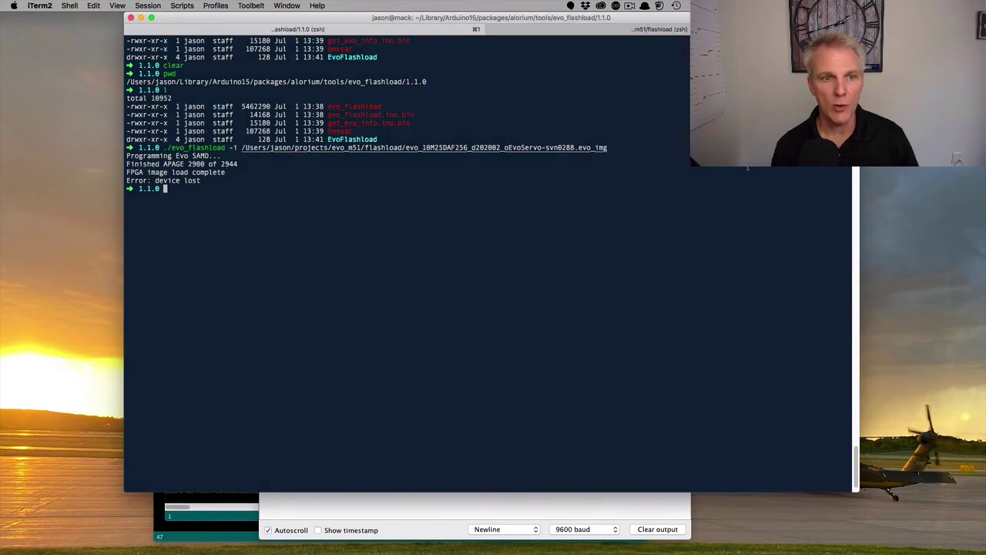
key(Up)
key(BackSpace)
key(BackSpace)
key(BackSpace)
key(BackSpace)
key(BackSpace)
key(BackSpace)
key(BackSpace)
key(BackSpace)
key(BackSpace)
key(BackSpace)
key(BackSpace)
key(BackSpace)
key(BackSpace)
key(BackSpace)
key(BackSpace)
key(BackSpace)
key(BackSpace)
key(BackSpace)
key(BackSpace)
key(BackSpace)
key(BackSpace)
key(BackSpace)
key(BackSpace)
key(BackSpace)
text(D)
key(Tab)
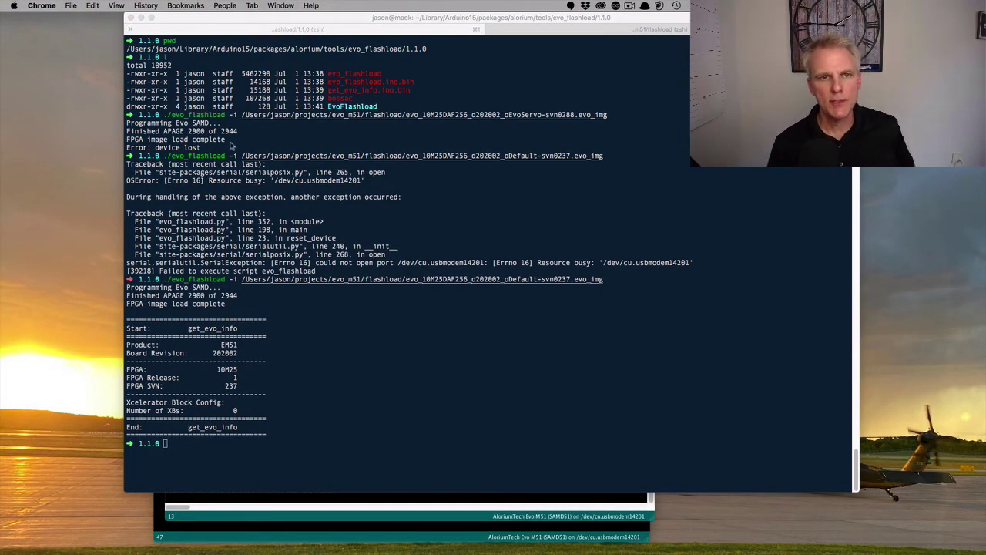
Highlight the traceback of the first oDefault-svn0237 load and switch to the get_evo_info window in the Arduino IDE to locate the Serial Monitor control.
click(355, 153)
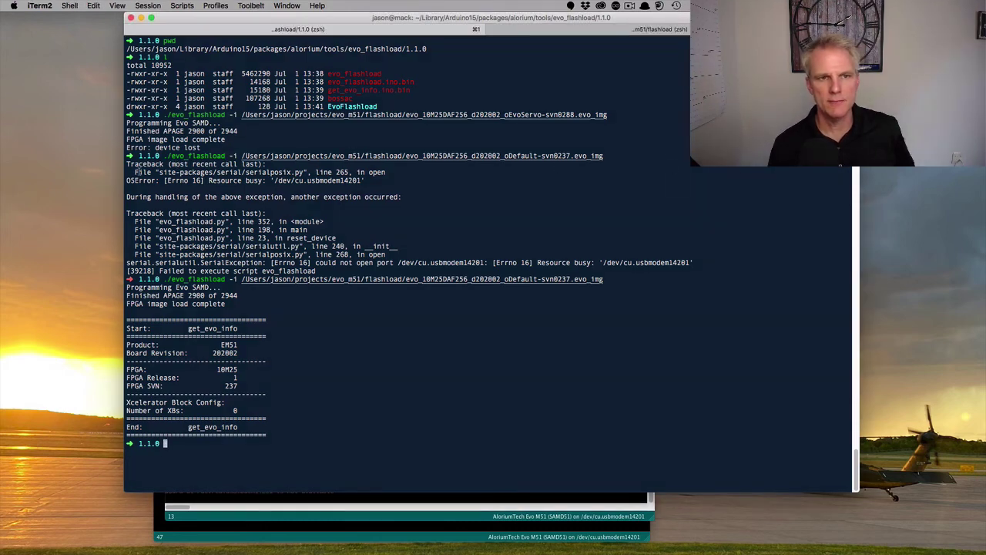
drag(137, 170, 509, 257)
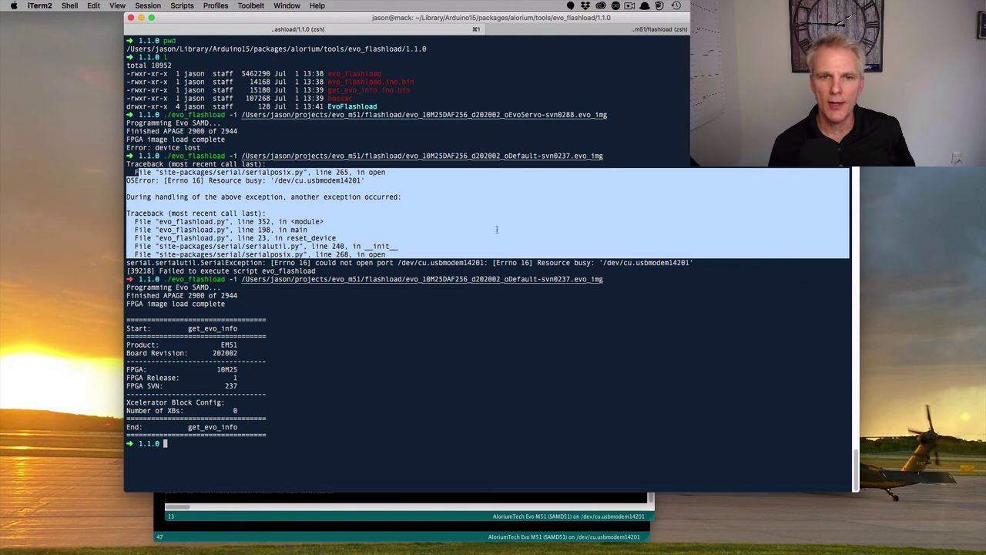
click(497, 226)
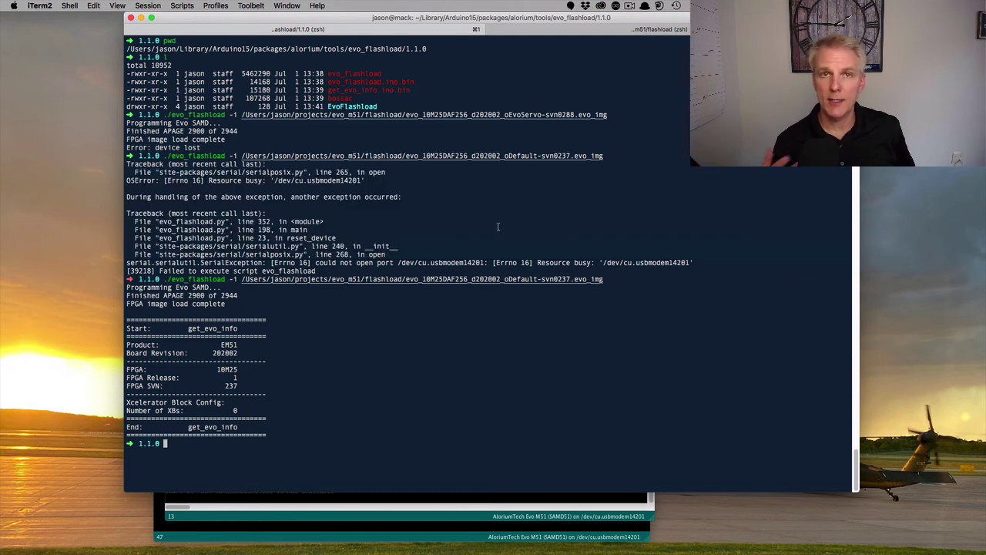
click(487, 516)
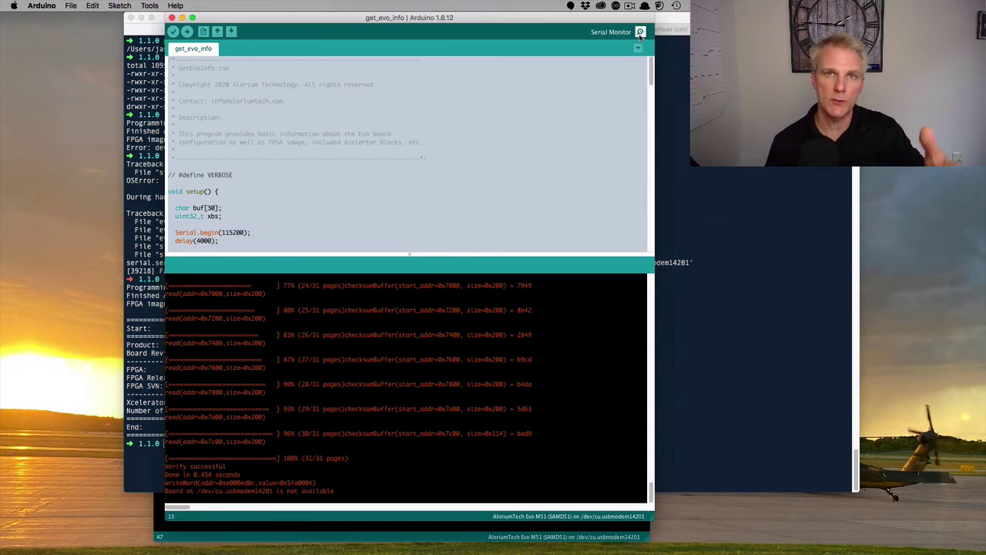
Return to iTerm2 and highlight the load progress messages, the Board Revision and the FPGA SVN of the second oDefault-svn0237 load.
click(138, 93)
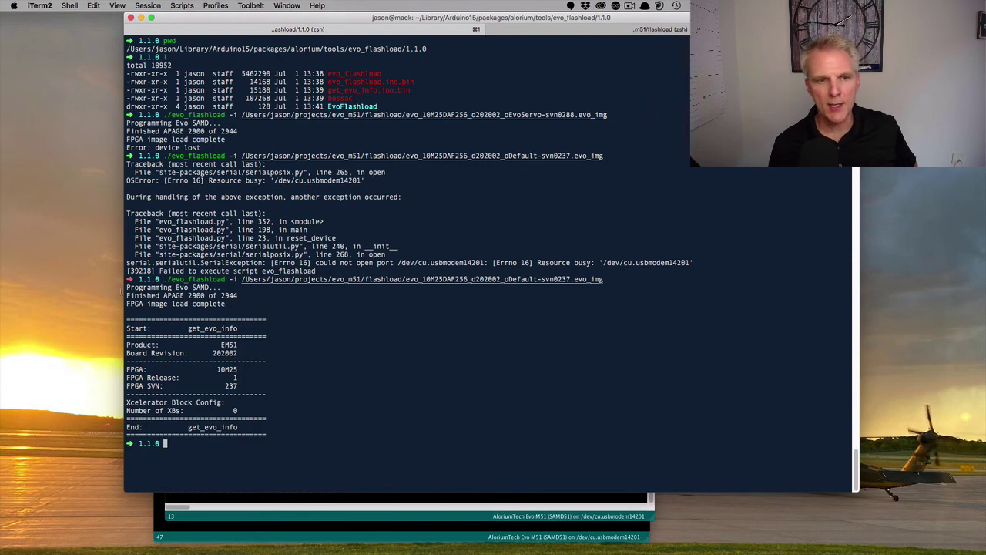
drag(145, 292, 257, 302)
click(314, 330)
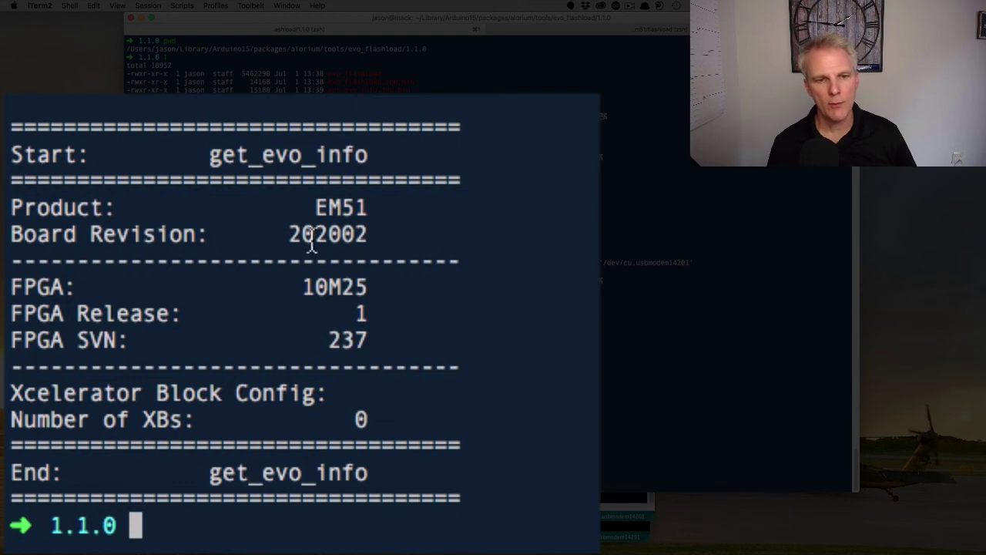
drag(282, 234, 383, 232)
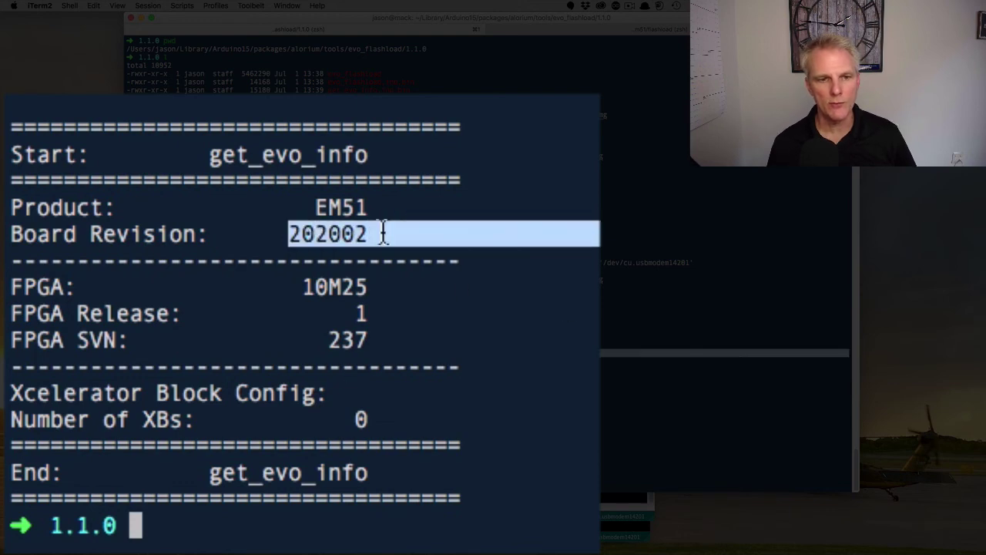
click(405, 328)
drag(309, 325, 414, 337)
click(563, 368)
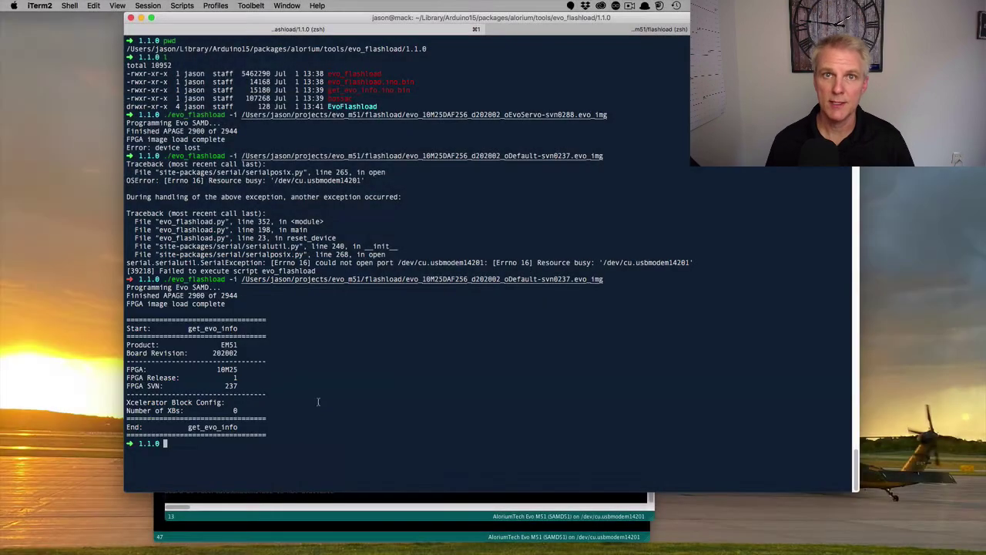